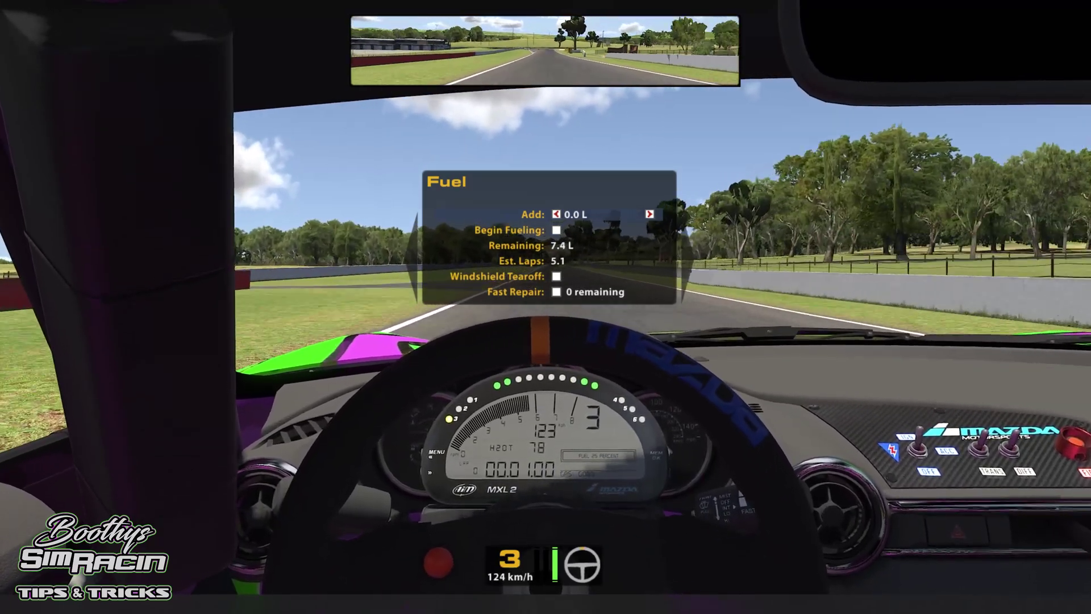
Cycle the black box from the Tires page through other pit pages back to Fuel
{"action": "key", "text": "F5"}
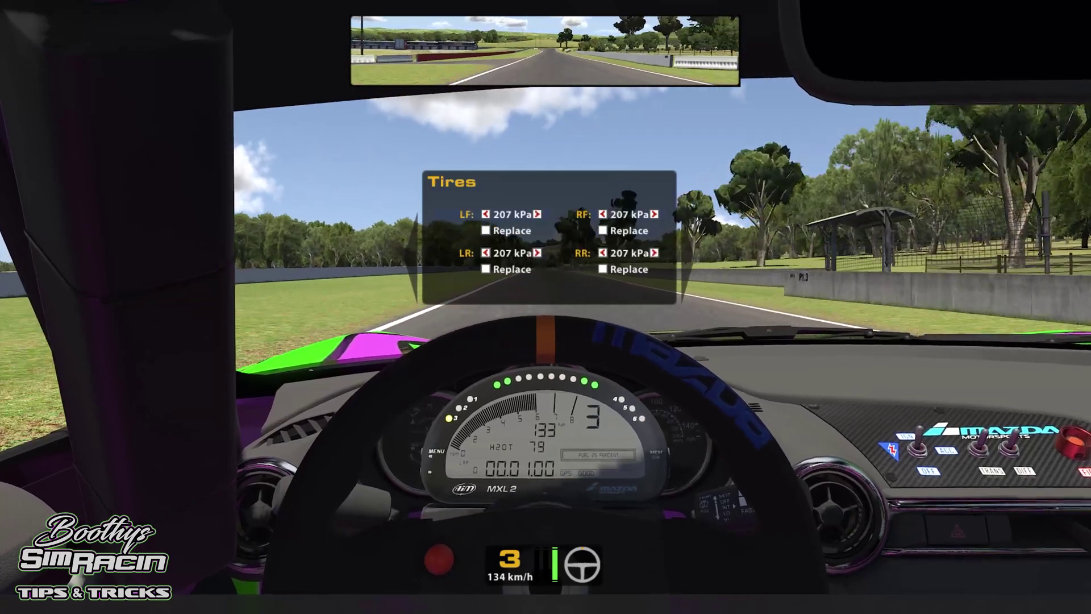
{"action": "key", "text": "F4"}
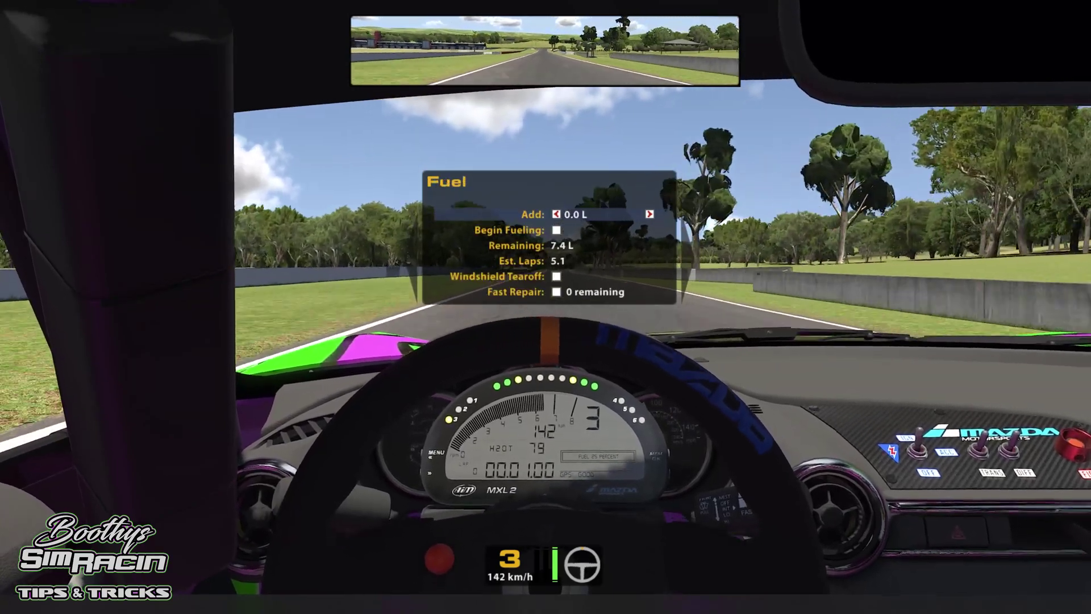
{"action": "key", "text": "F3"}
{"action": "key", "text": "F4"}
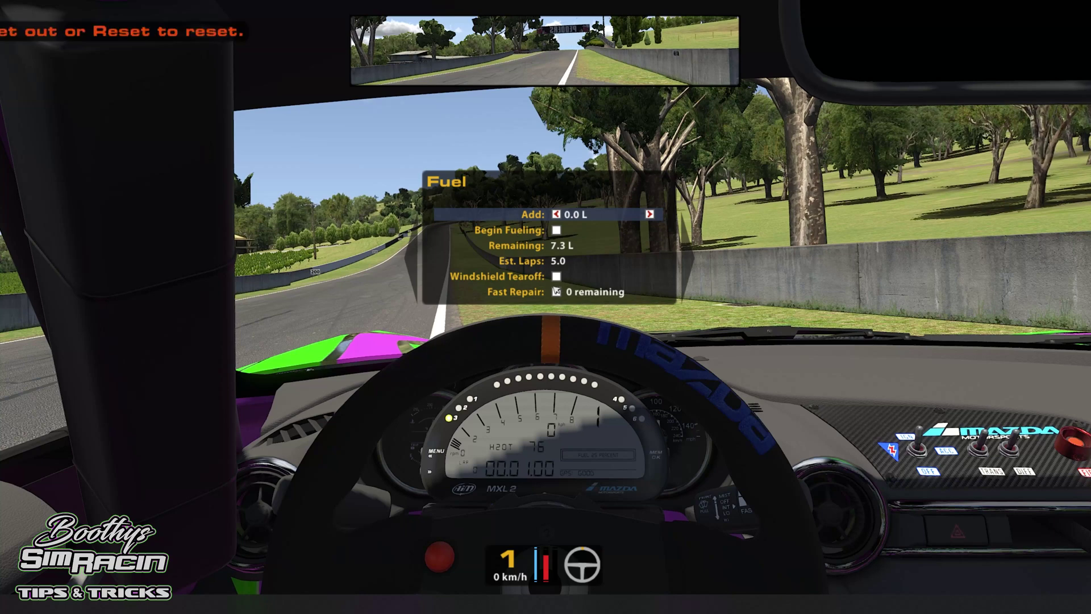
Flip between the Tires and Fuel pages, reset to the pits, and exit to a paused replay
{"action": "left_click", "coordinate": [690, 260]}
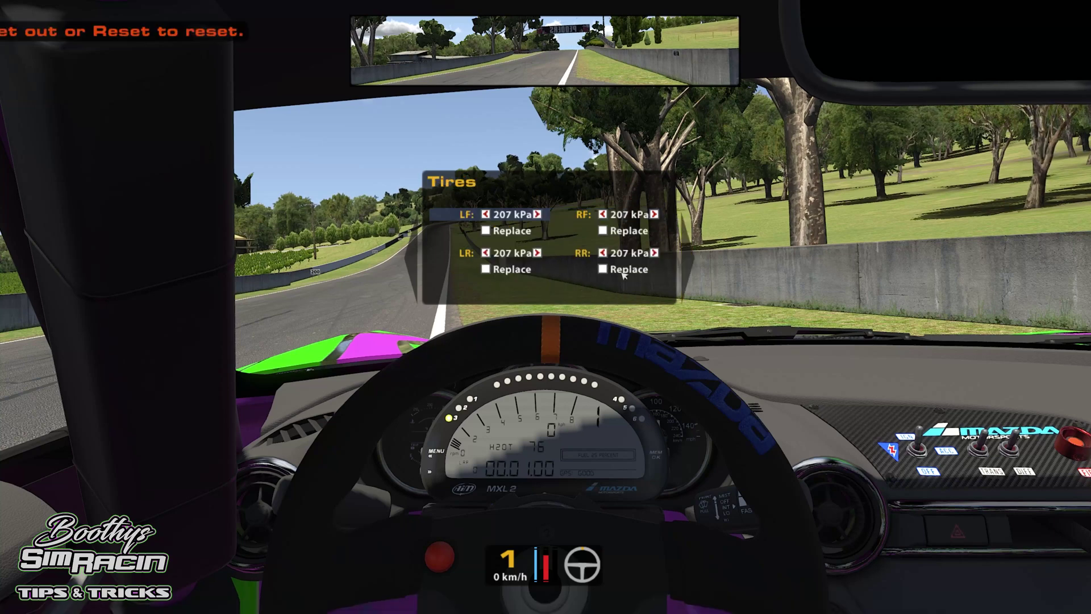
{"action": "left_click", "coordinate": [414, 260]}
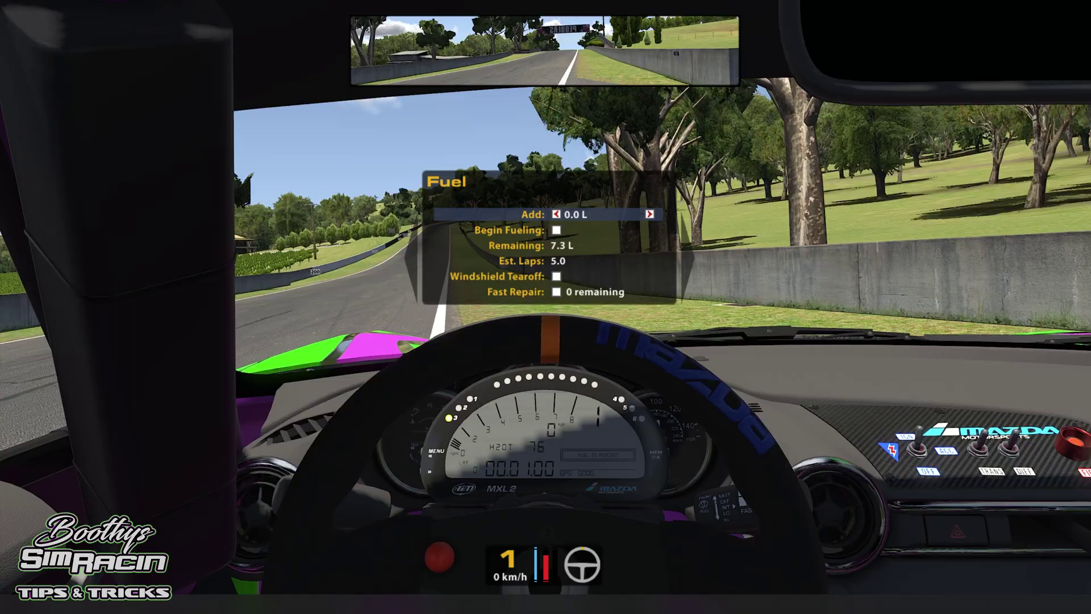
{"action": "key", "text": "shift+r"}
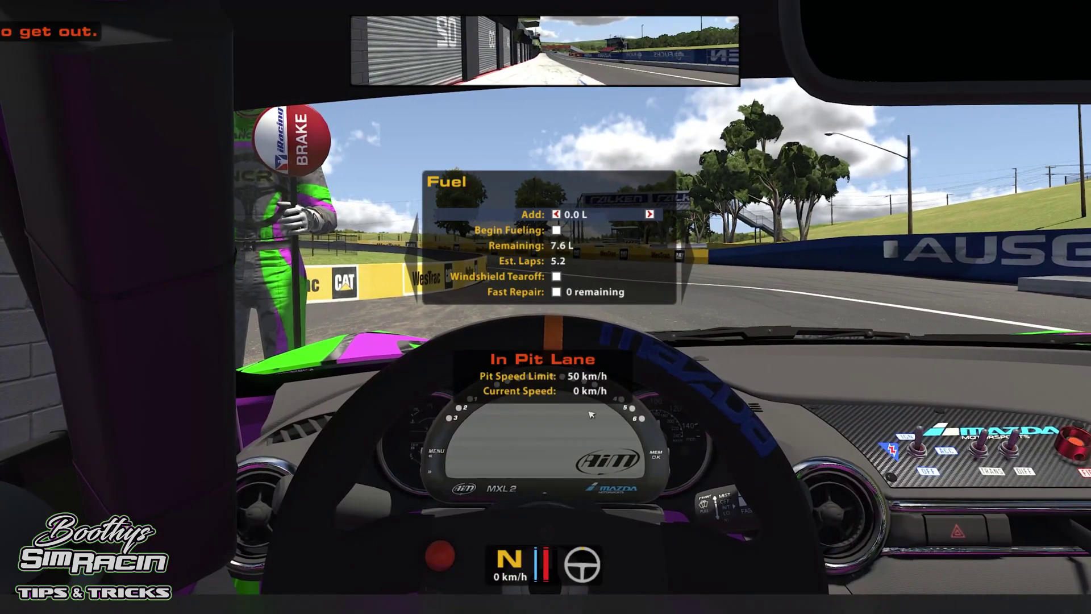
{"action": "key", "text": "Escape"}
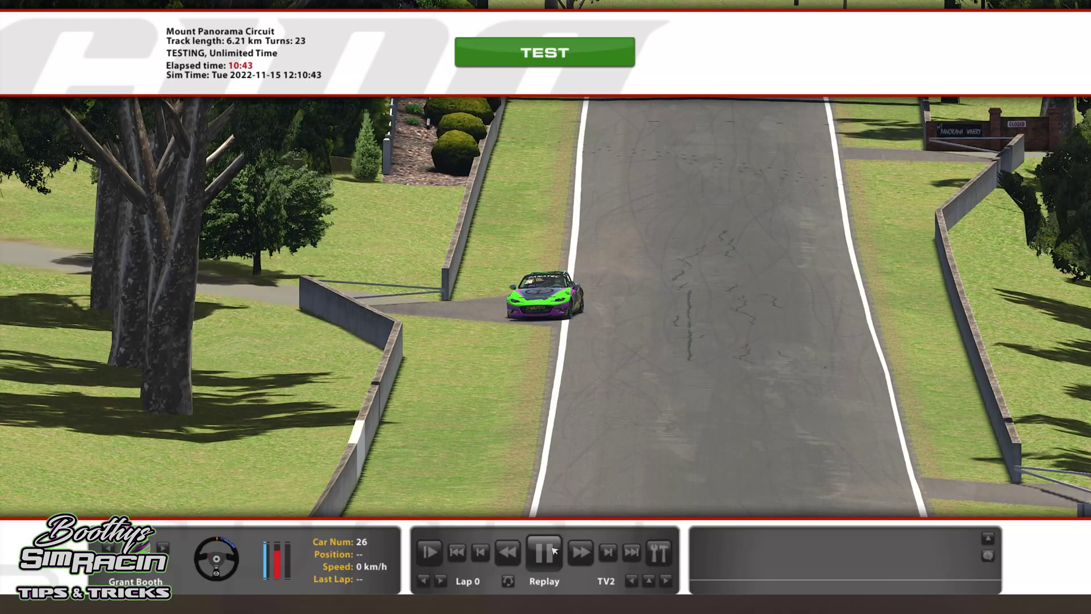
{"action": "left_click", "coordinate": [553, 551]}
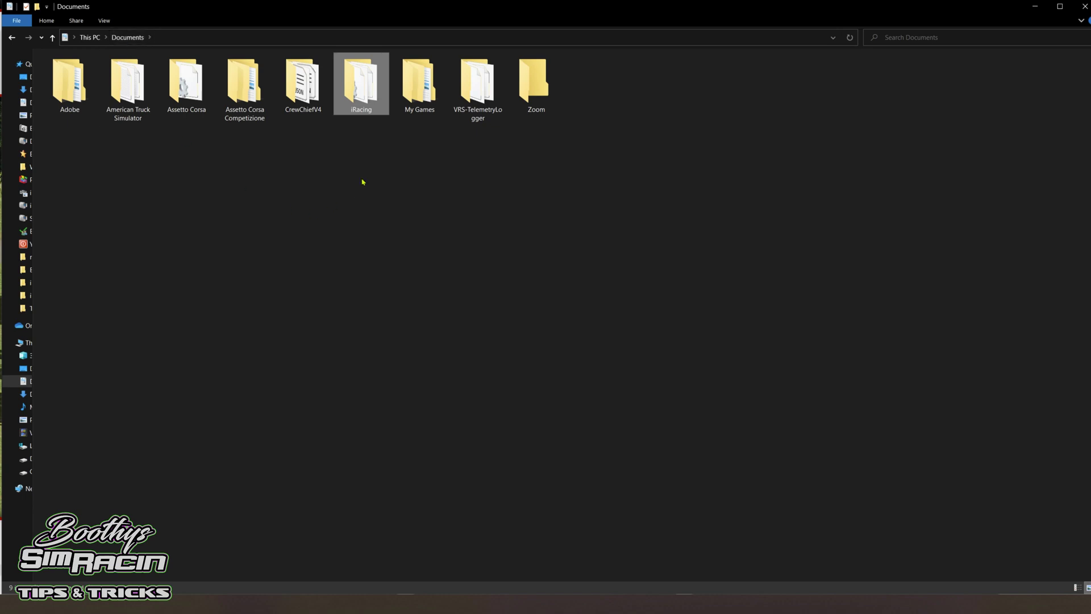
Open the iRacing folder from Documents in File Explorer
{"action": "double_click", "coordinate": [363, 94]}
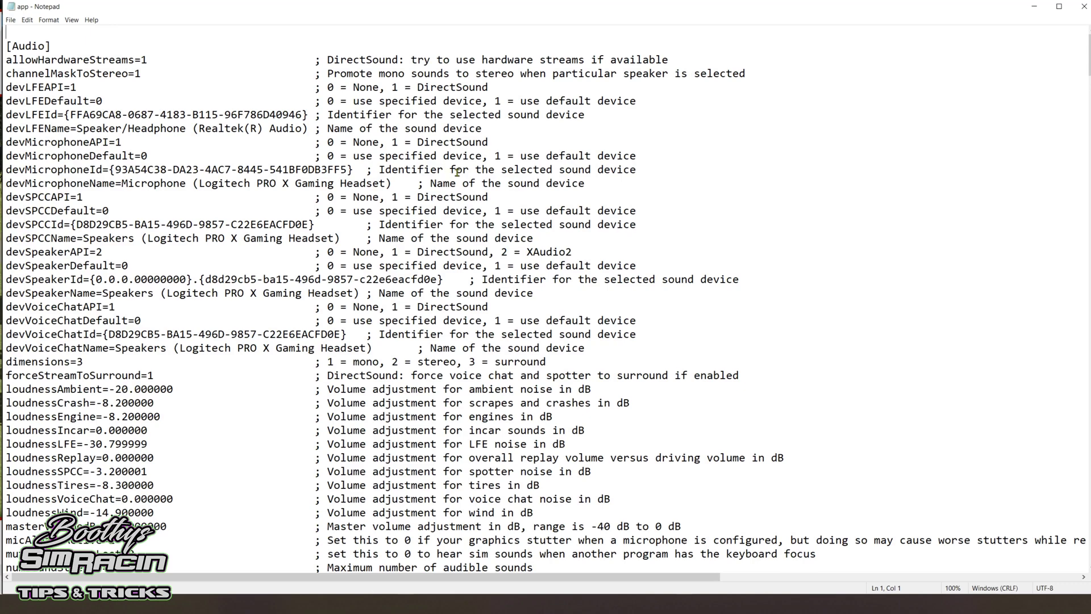
{"action": "scroll", "coordinate": [545, 298], "scroll_direction": "down", "scroll_amount": 1}
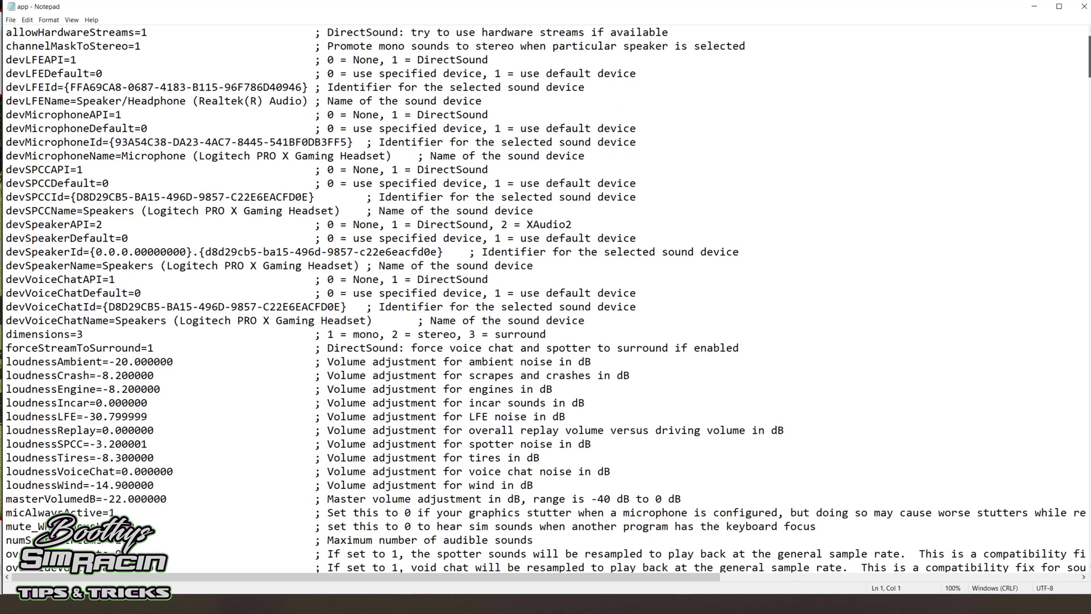
{"action": "scroll", "coordinate": [545, 299], "scroll_direction": "down", "scroll_amount": 7}
{"action": "scroll", "coordinate": [546, 298], "scroll_direction": "down", "scroll_amount": 12}
{"action": "scroll", "coordinate": [546, 299], "scroll_direction": "down", "scroll_amount": 12}
{"action": "scroll", "coordinate": [545, 298], "scroll_direction": "down", "scroll_amount": 12}
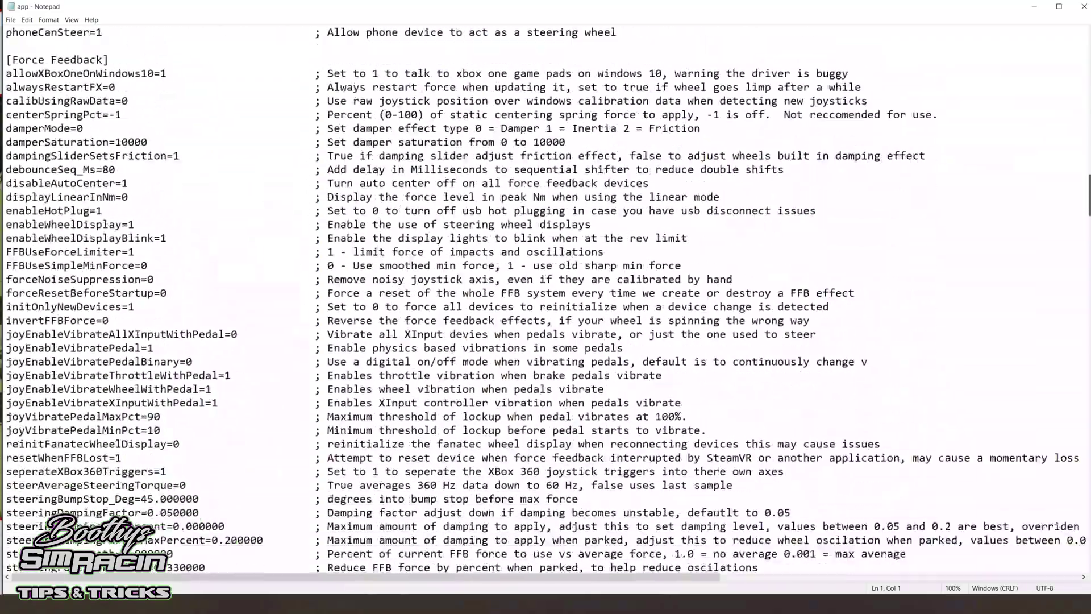
{"action": "scroll", "coordinate": [546, 299], "scroll_direction": "down", "scroll_amount": 6}
{"action": "scroll", "coordinate": [545, 299], "scroll_direction": "down", "scroll_amount": 4}
{"action": "scroll", "coordinate": [545, 298], "scroll_direction": "down", "scroll_amount": 10}
{"action": "scroll", "coordinate": [546, 299], "scroll_direction": "down", "scroll_amount": 10}
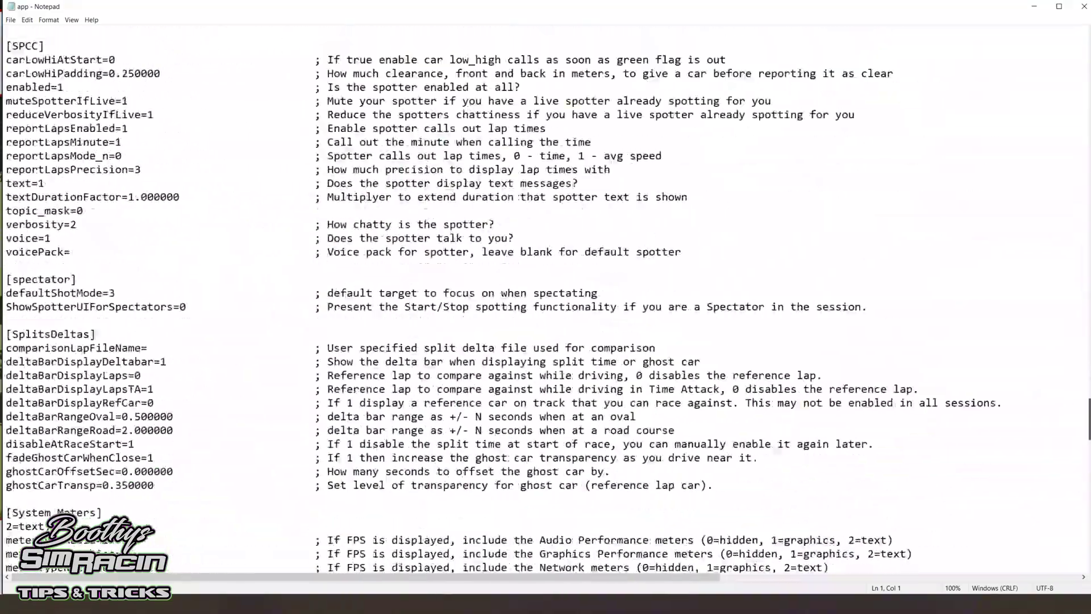
{"action": "scroll", "coordinate": [545, 298], "scroll_direction": "down", "scroll_amount": 10}
{"action": "scroll", "coordinate": [545, 299], "scroll_direction": "down", "scroll_amount": 10}
{"action": "scroll", "coordinate": [546, 299], "scroll_direction": "down", "scroll_amount": 1}
{"action": "scroll", "coordinate": [1076, 72], "scroll_direction": "up", "scroll_amount": 10}
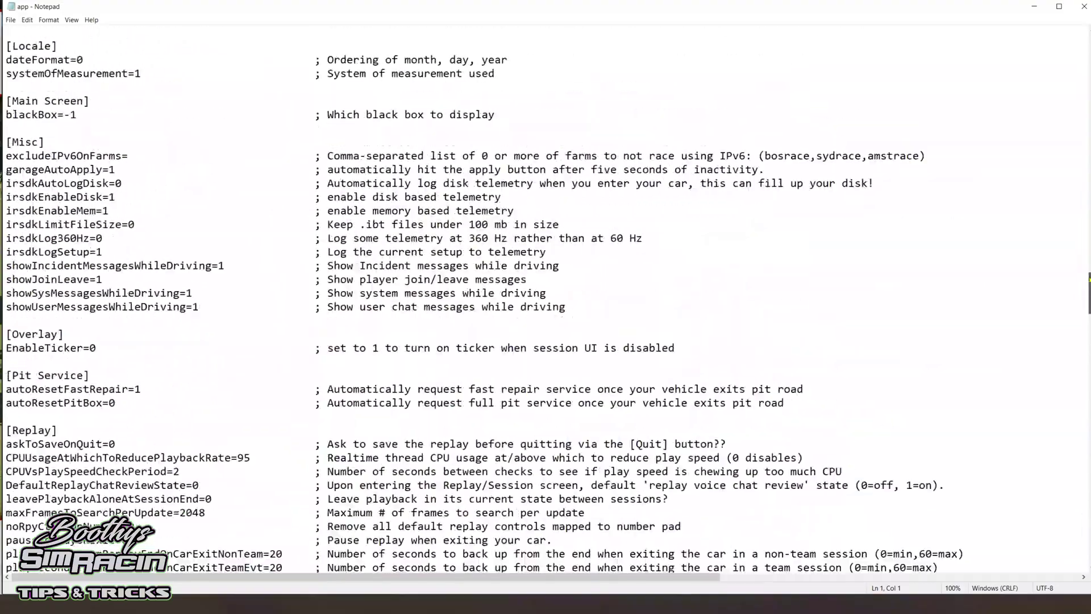
{"action": "scroll", "coordinate": [1075, 73], "scroll_direction": "up", "scroll_amount": 10}
{"action": "scroll", "coordinate": [1075, 72], "scroll_direction": "up", "scroll_amount": 10}
{"action": "scroll", "coordinate": [1075, 73], "scroll_direction": "up", "scroll_amount": 3}
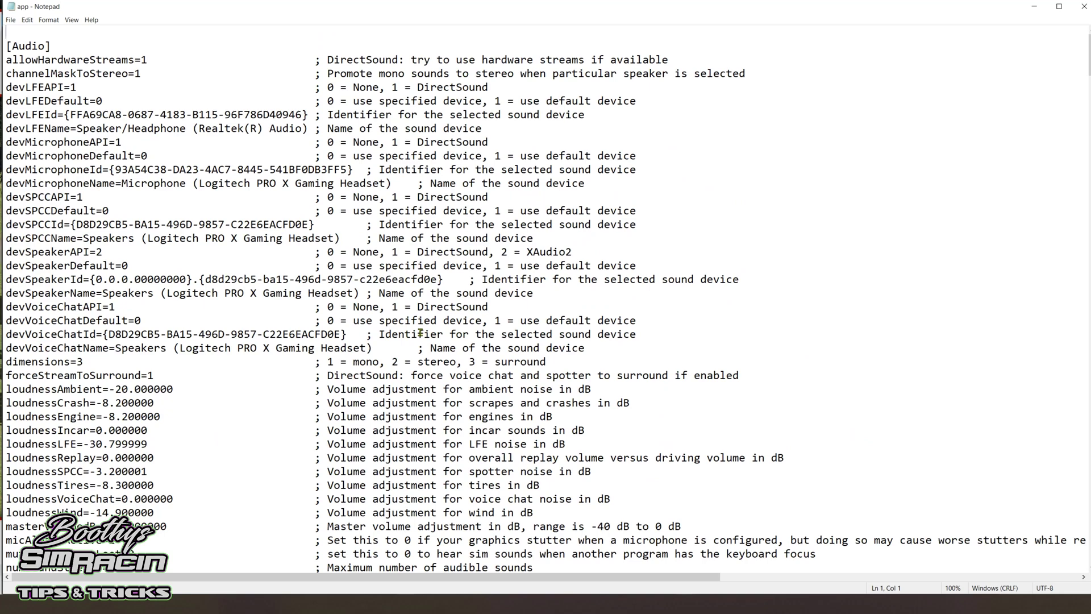
Open Notepad's Find box to search app.ini
{"action": "key", "text": "ctrl+f"}
{"action": "type", "text": "pit"}
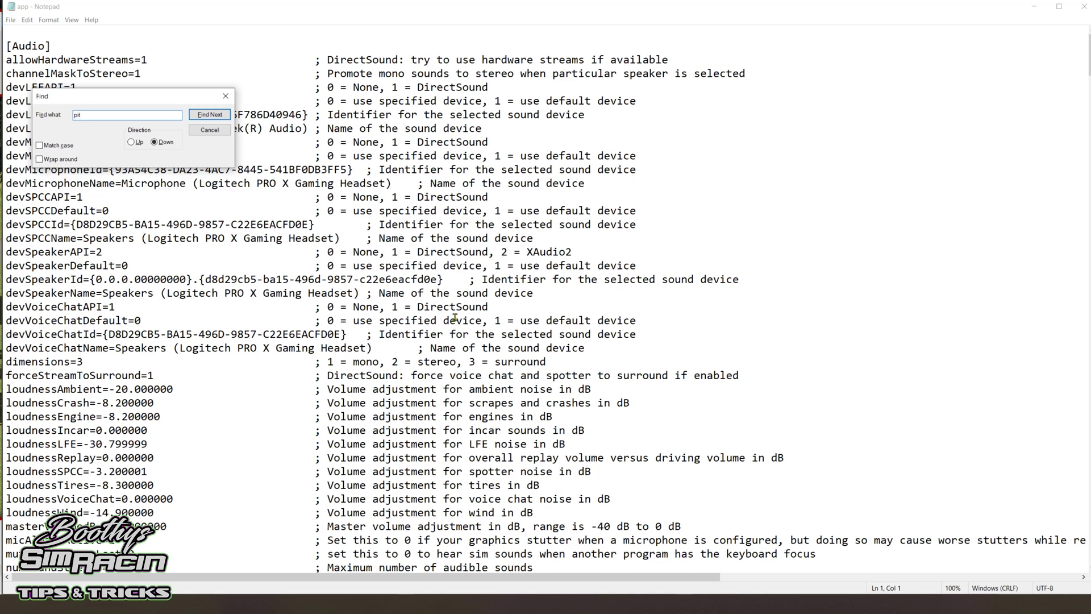
Search app.ini for 'pitservice', dismiss the not-found message, and close Find
{"action": "left_click", "coordinate": [211, 115]}
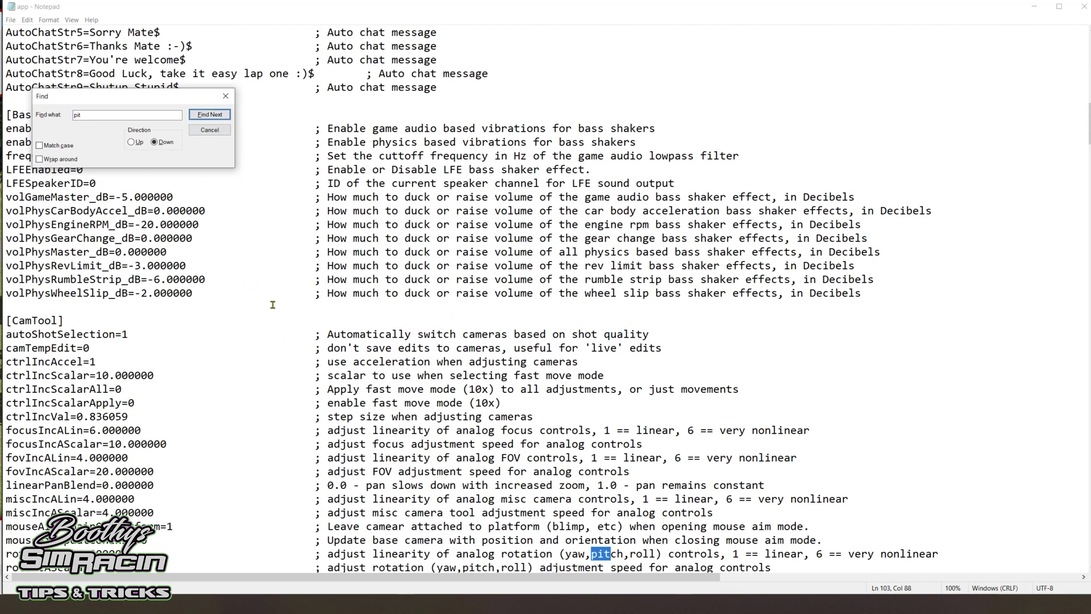
{"action": "left_click", "coordinate": [227, 116]}
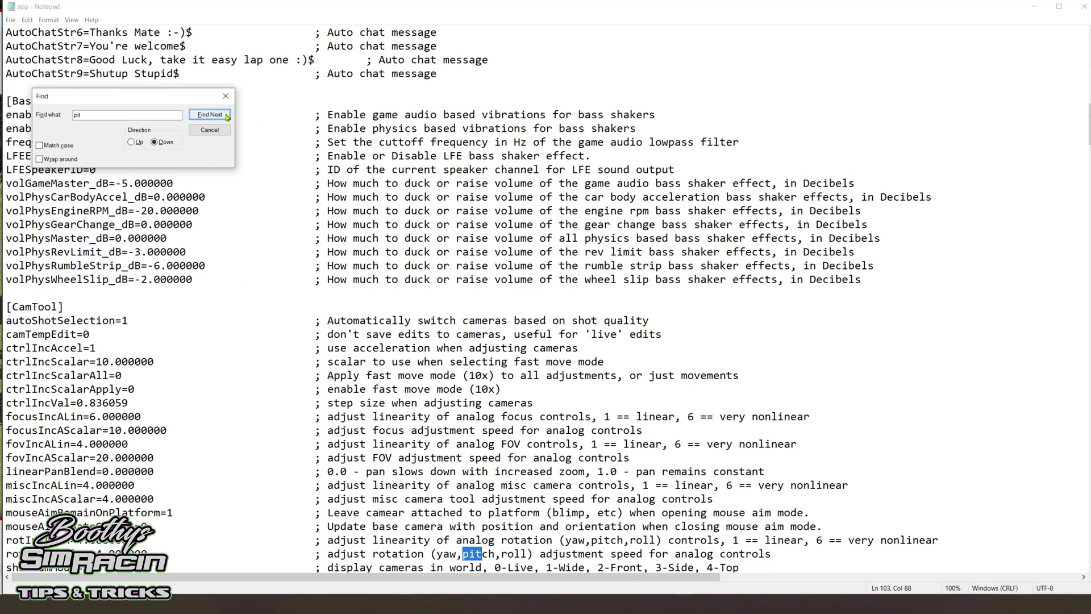
{"action": "left_click", "coordinate": [136, 115]}
{"action": "key", "text": "Return"}
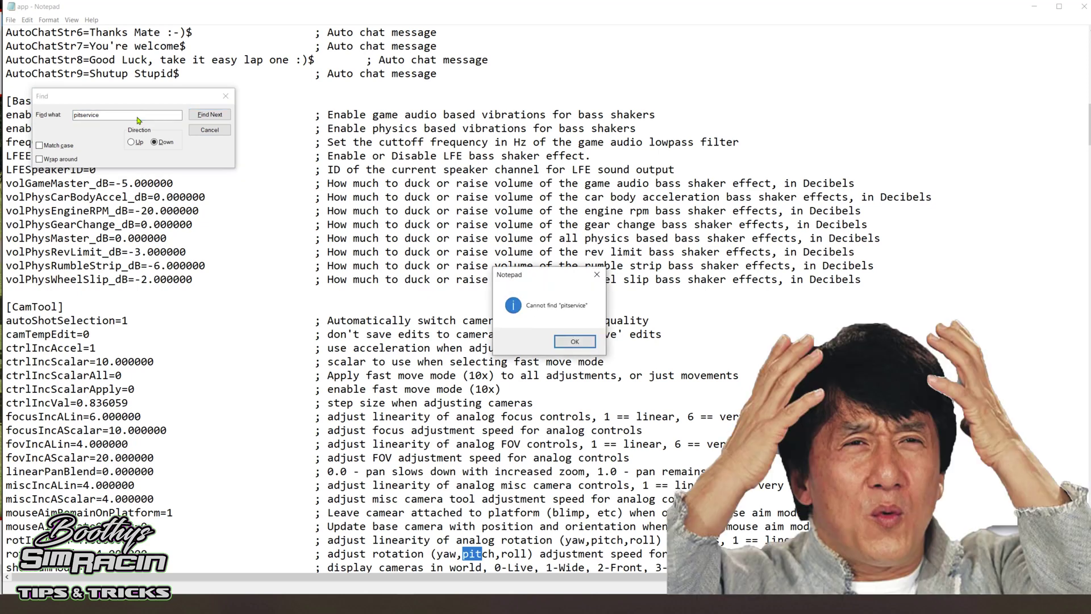
{"action": "key", "text": "Return"}
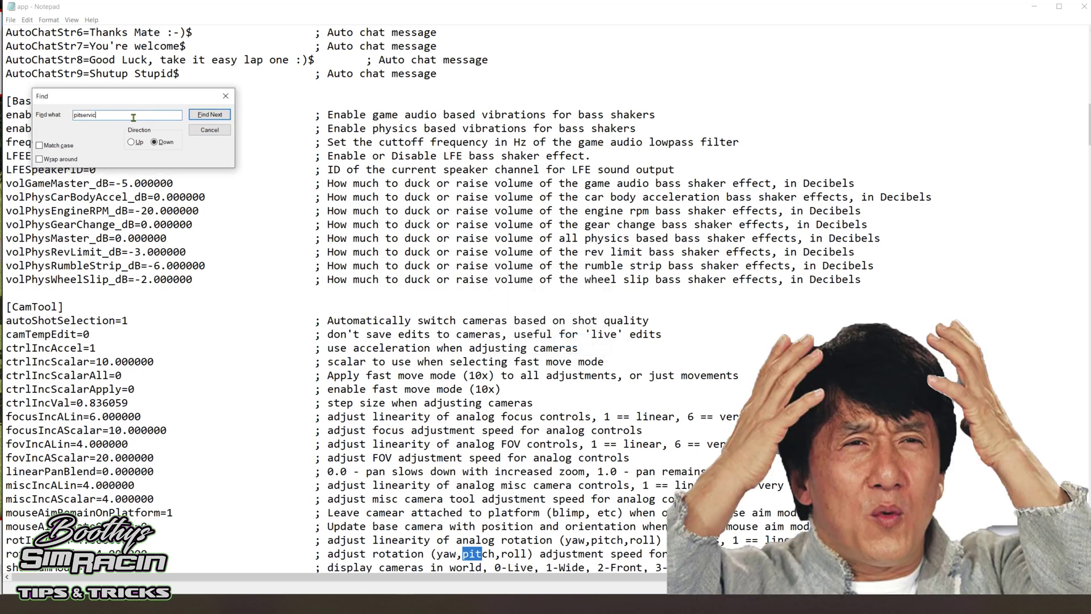
{"action": "left_click", "coordinate": [224, 129]}
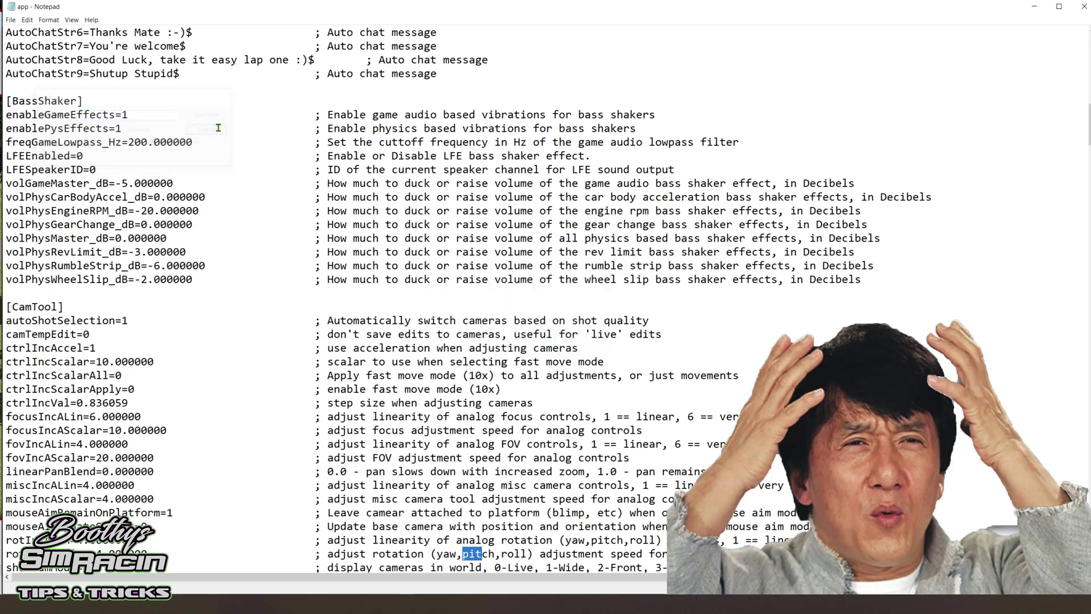
{"action": "scroll", "coordinate": [175, 377], "scroll_direction": "down", "scroll_amount": 3}
{"action": "scroll", "coordinate": [175, 378], "scroll_direction": "down", "scroll_amount": 9}
{"action": "scroll", "coordinate": [175, 378], "scroll_direction": "down", "scroll_amount": 7}
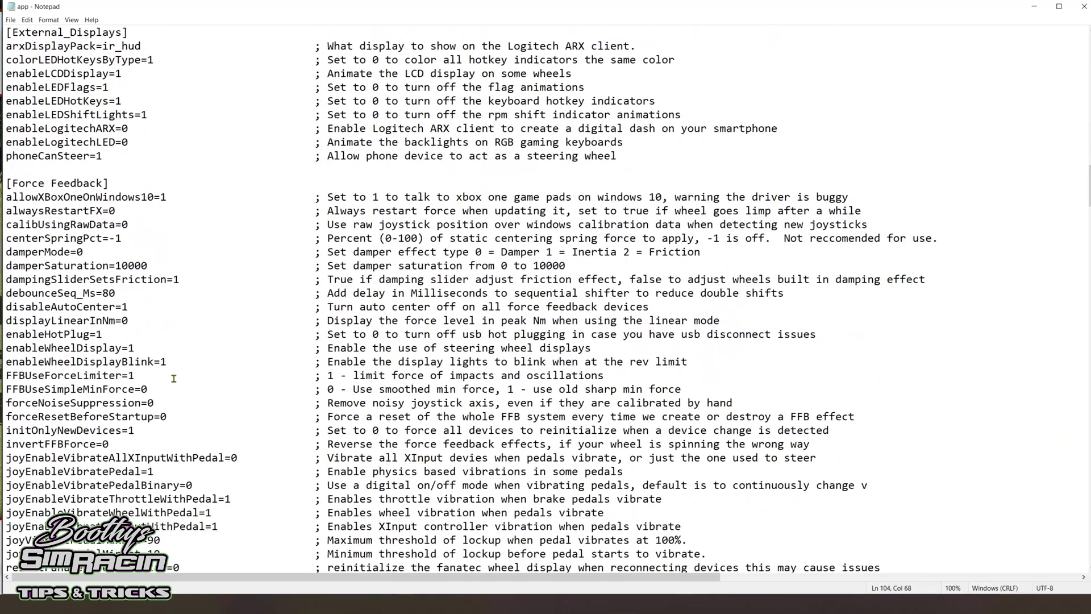
{"action": "scroll", "coordinate": [175, 378], "scroll_direction": "down", "scroll_amount": 10}
{"action": "scroll", "coordinate": [173, 379], "scroll_direction": "down", "scroll_amount": 4}
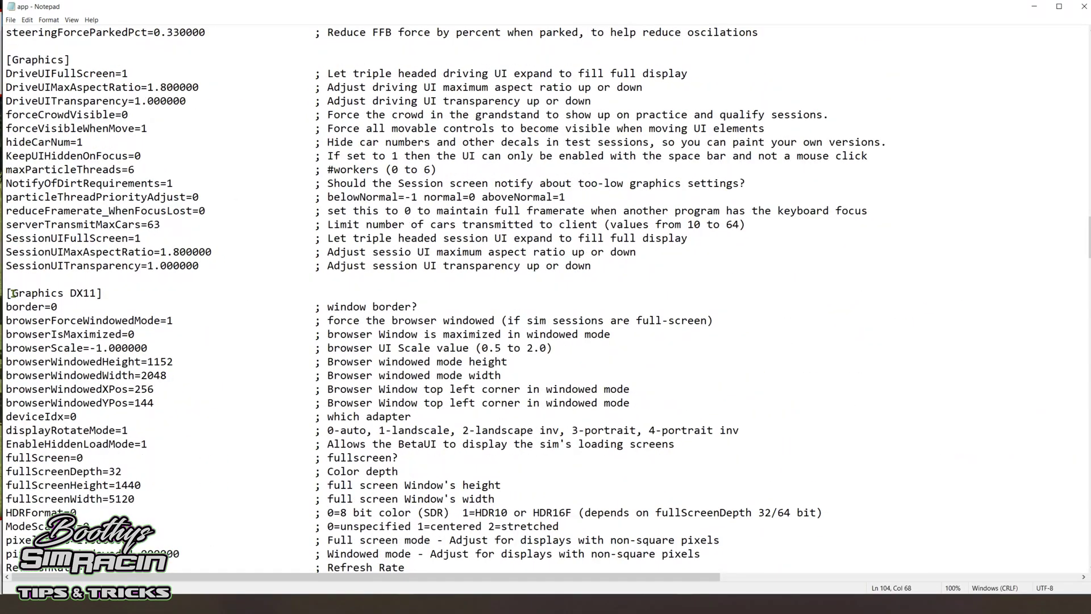
{"action": "scroll", "coordinate": [7, 293], "scroll_direction": "down", "scroll_amount": 6}
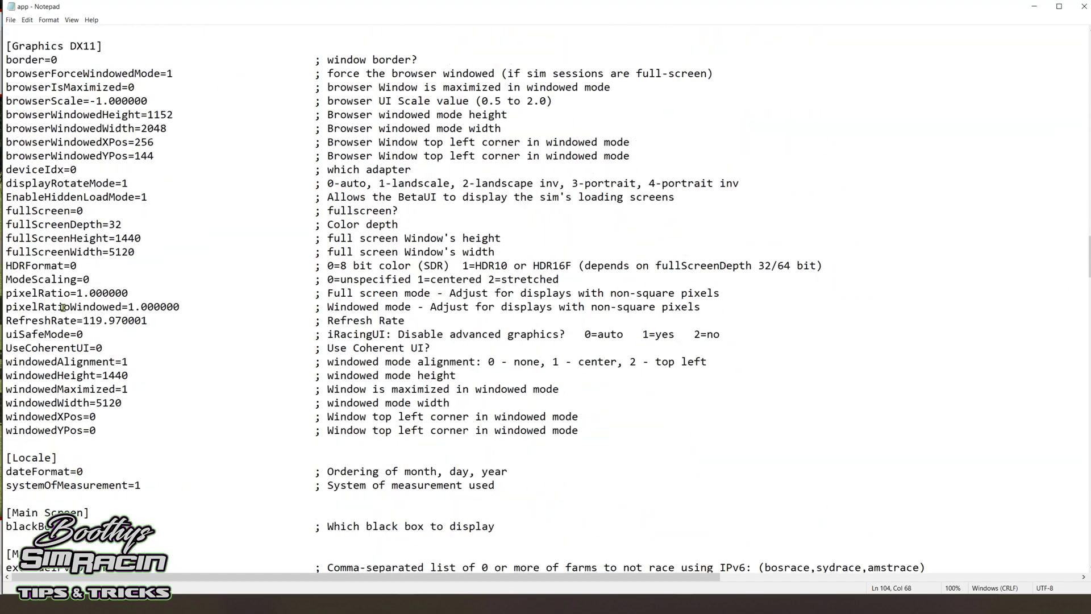
{"action": "scroll", "coordinate": [25, 299], "scroll_direction": "down", "scroll_amount": 6}
{"action": "scroll", "coordinate": [43, 307], "scroll_direction": "down", "scroll_amount": 5}
{"action": "scroll", "coordinate": [67, 320], "scroll_direction": "down", "scroll_amount": 2}
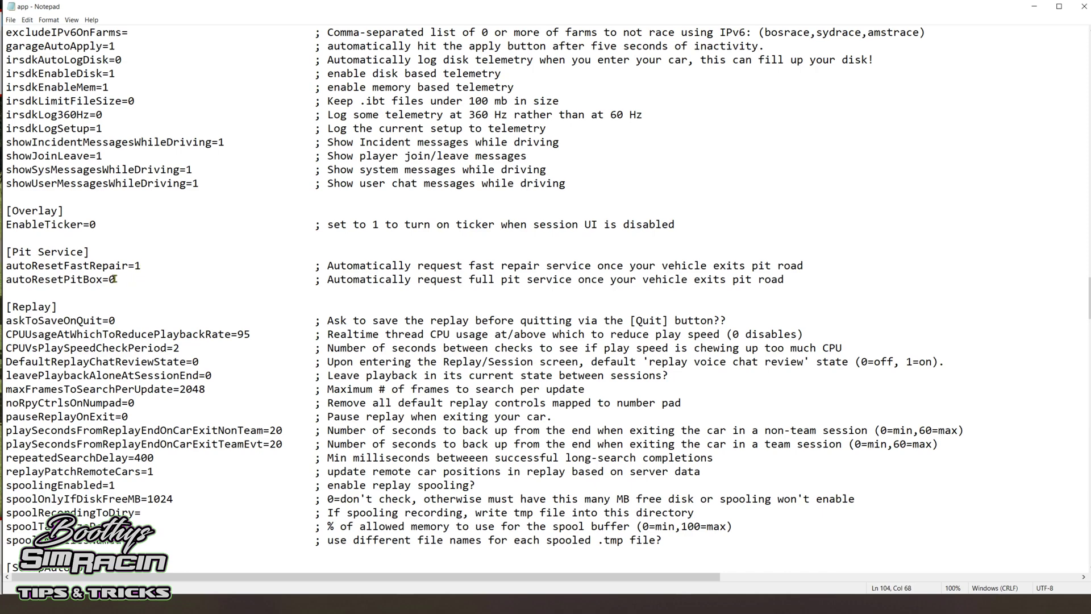
In [Pit Service], select the autoResetPitBox value 0 and the autoResetFastRepair value 1
{"action": "left_click_drag", "start_coordinate": [115, 278], "coordinate": [109, 278]}
{"action": "left_click_drag", "start_coordinate": [326, 279], "coordinate": [771, 287]}
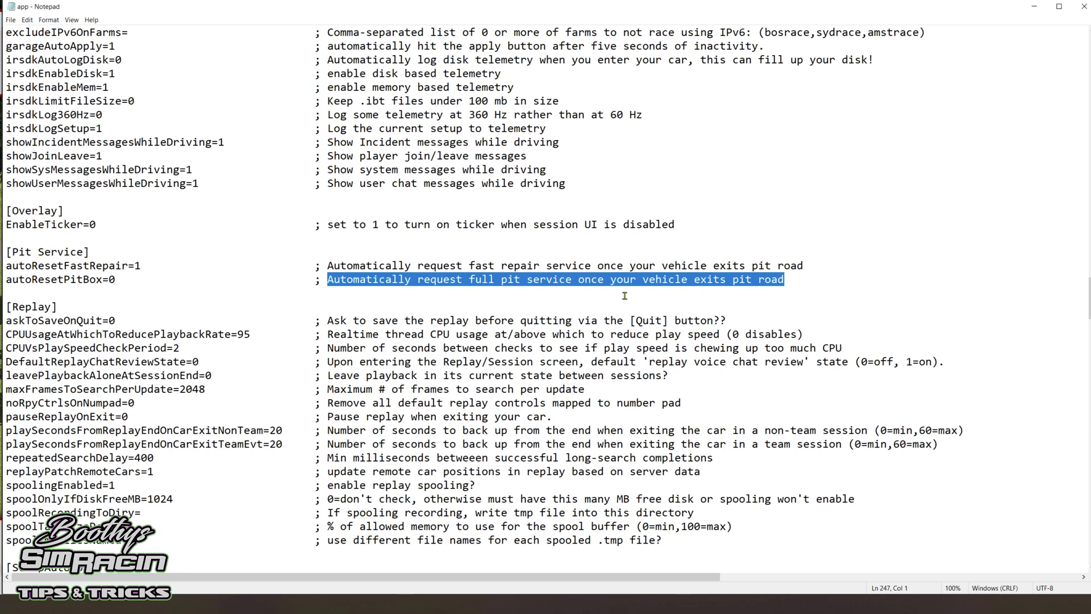
{"action": "left_click_drag", "start_coordinate": [114, 278], "coordinate": [108, 279]}
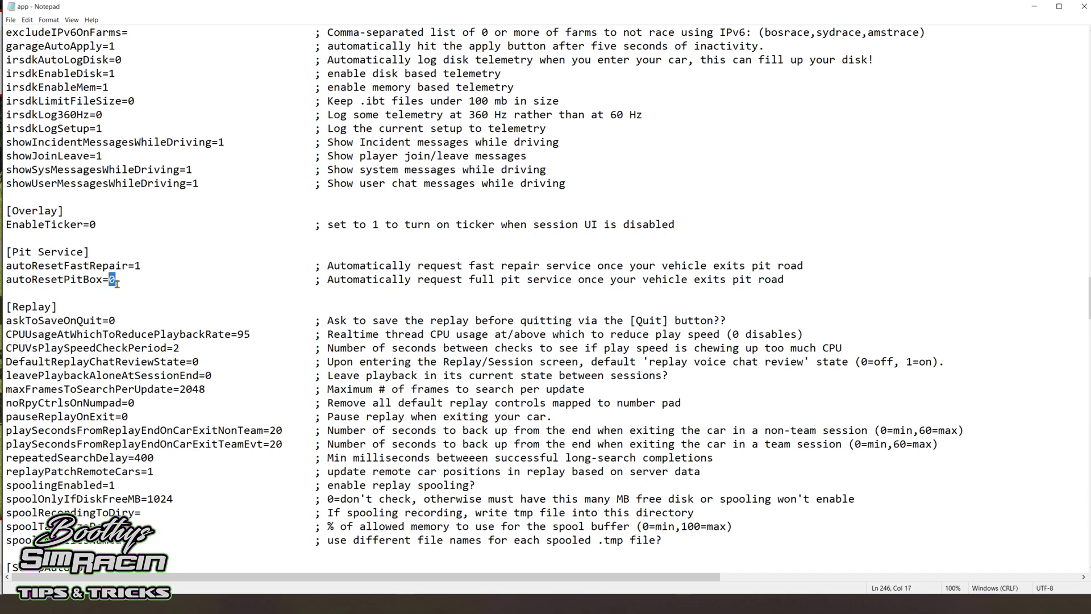
{"action": "left_click_drag", "start_coordinate": [142, 266], "coordinate": [134, 266]}
{"action": "type", "text": "2"}
{"action": "key", "text": "shift+Left"}
{"action": "left_click_drag", "start_coordinate": [331, 267], "coordinate": [530, 258]}
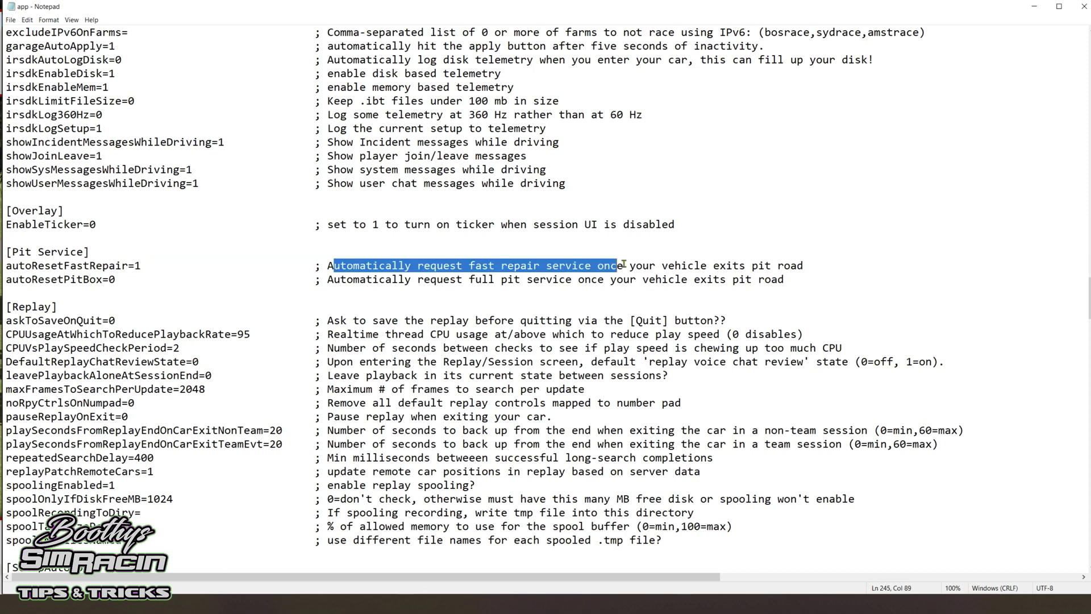
{"action": "left_click_drag", "start_coordinate": [623, 266], "coordinate": [804, 266]}
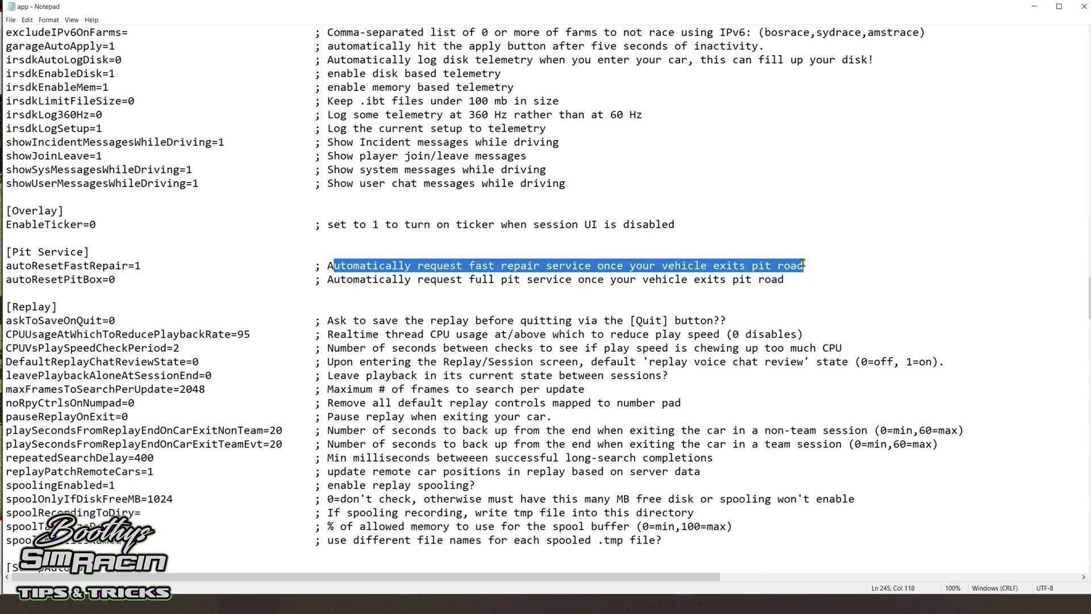
{"action": "left_click", "coordinate": [256, 266]}
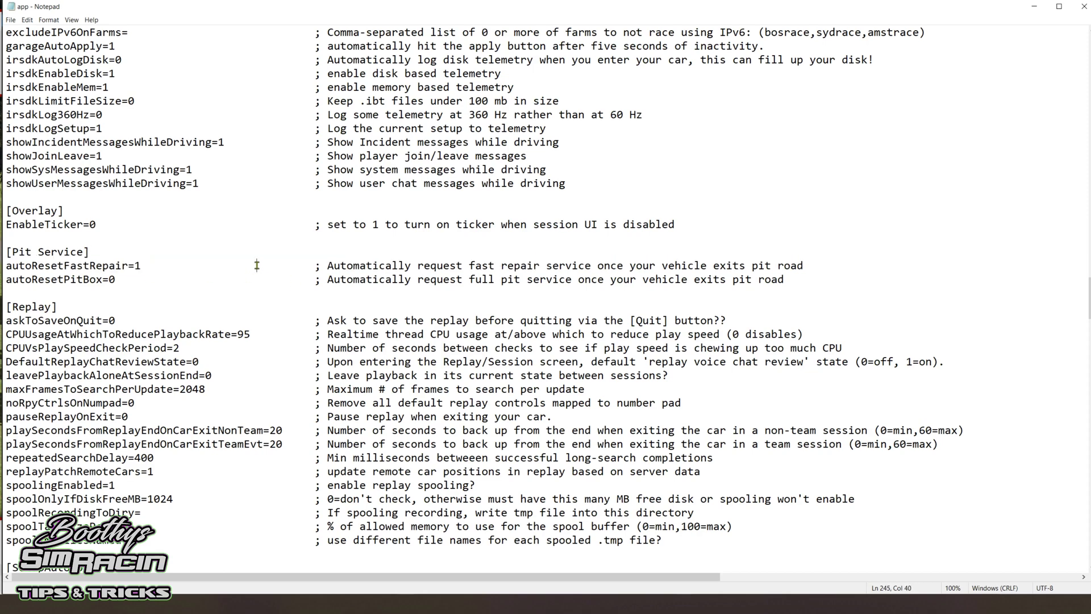
{"action": "left_click", "coordinate": [11, 20]}
{"action": "left_click", "coordinate": [21, 53]}
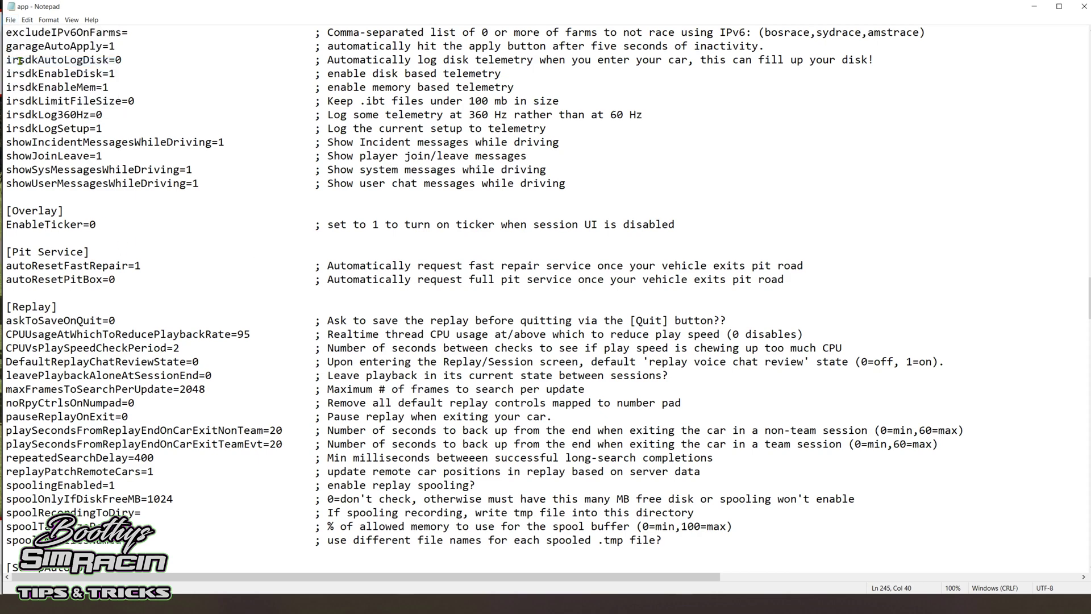